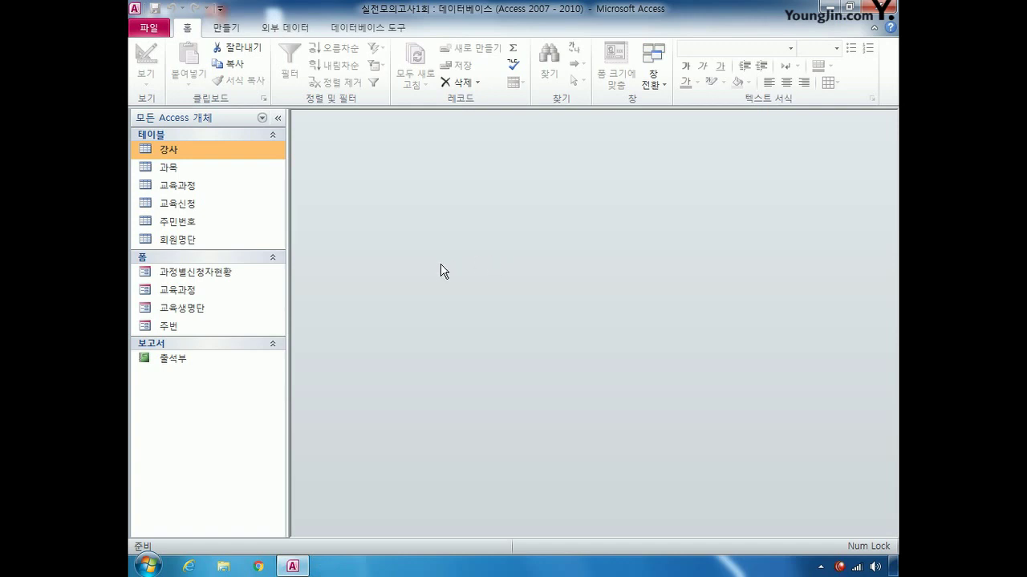
- Open the 교육신청 table in Design view and set 과정코드 and 주민등록번호 together as its primary key
right_click(195, 205)
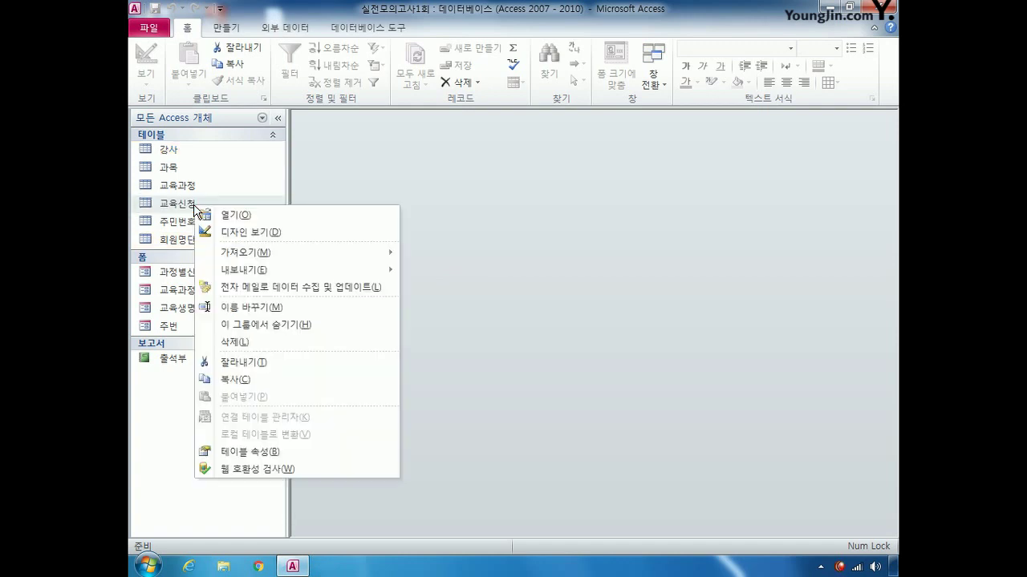
left_click(253, 233)
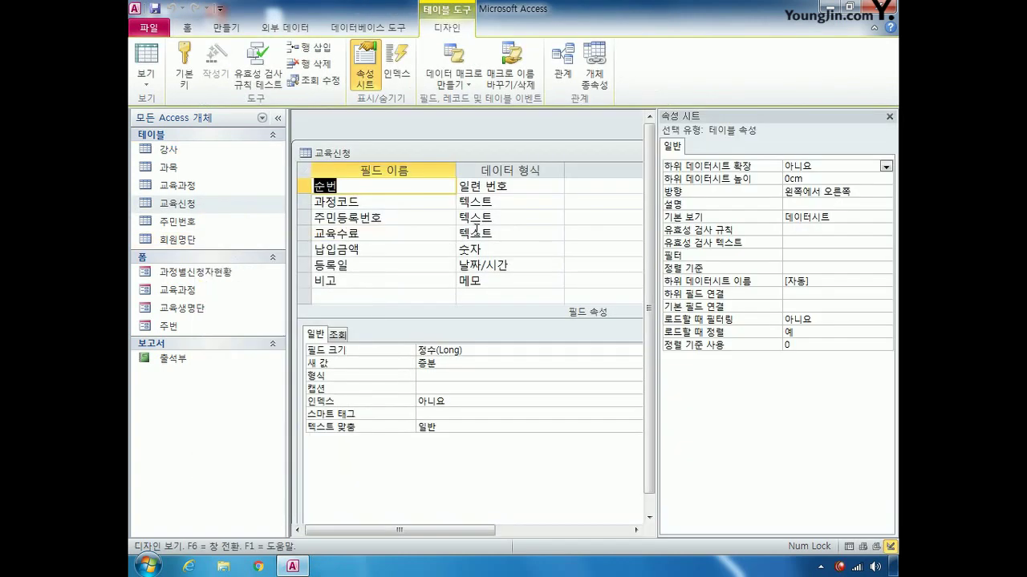
left_click(303, 206)
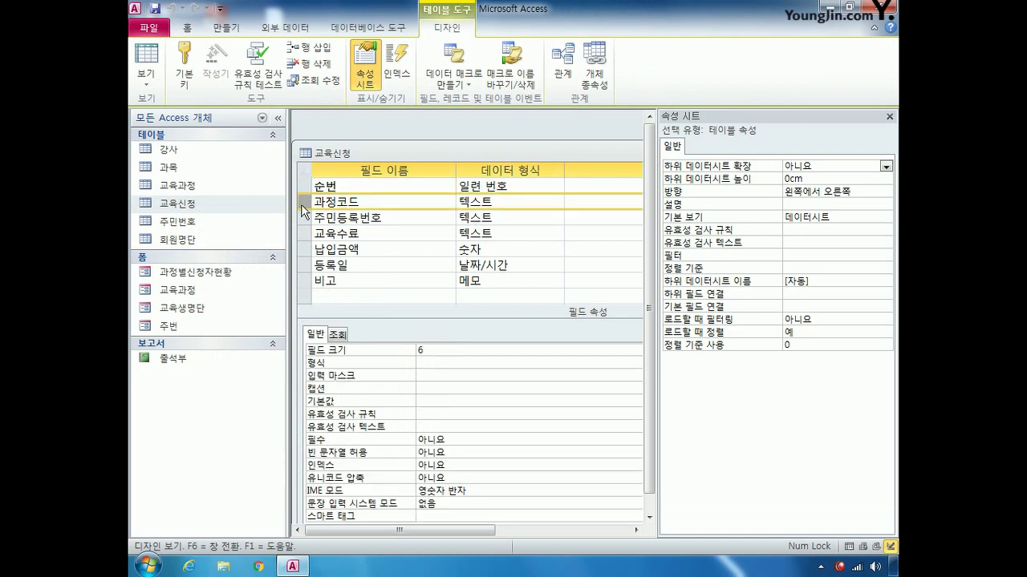
left_click(351, 216)
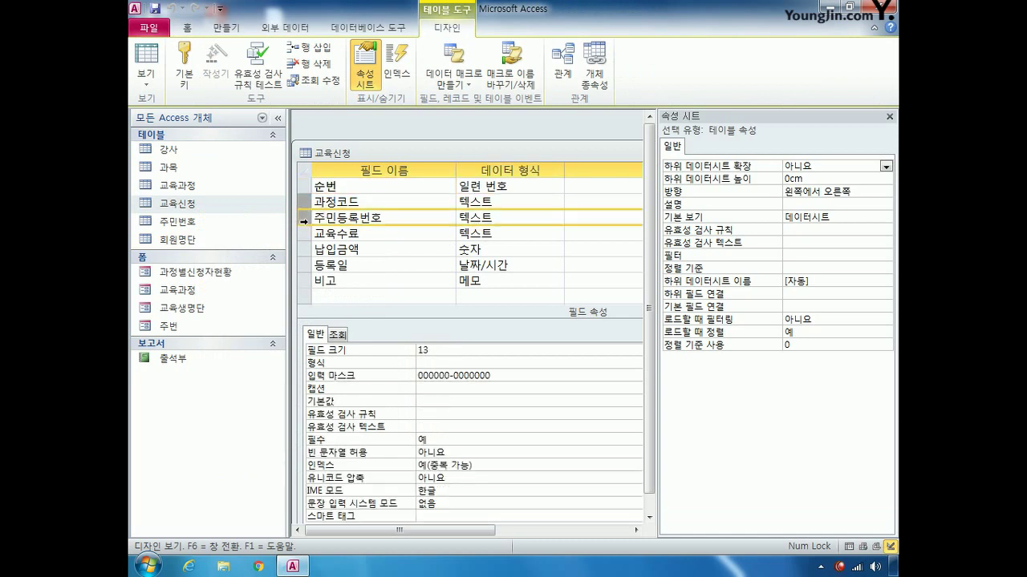
left_click(184, 66)
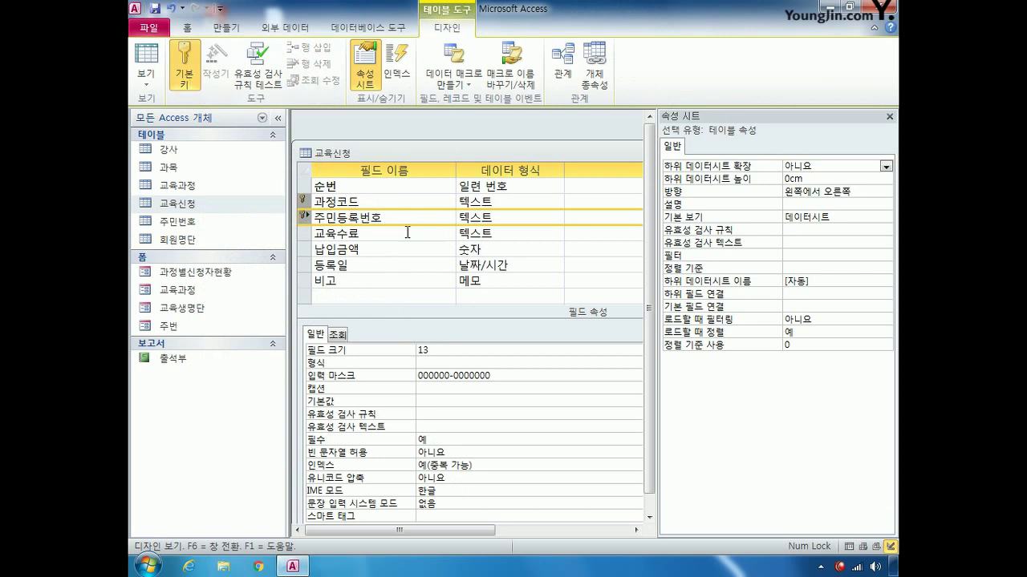
- Set the 필수 property of the 과정코드 field in the 교육신청 table to 예
left_click(304, 202)
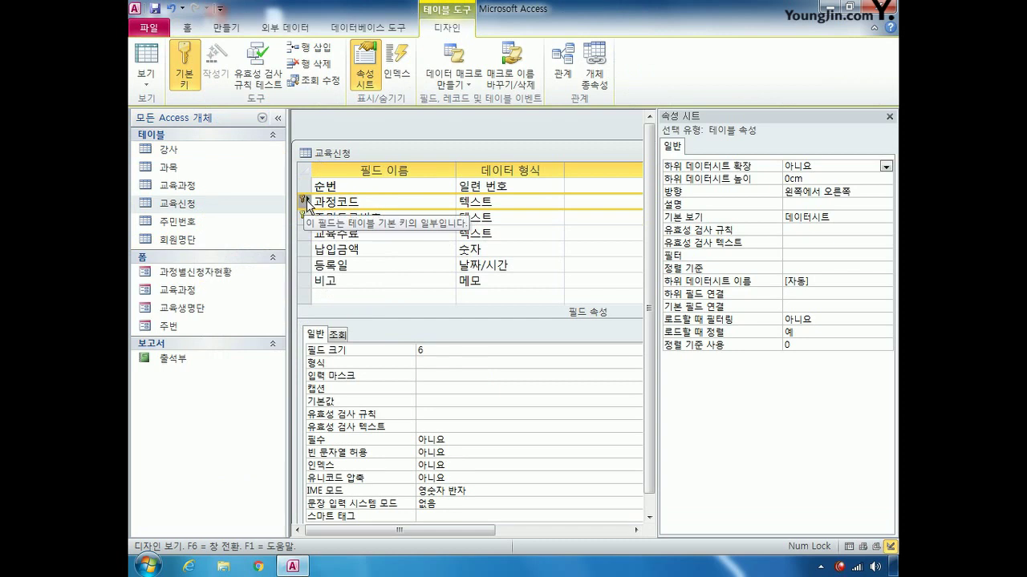
left_click(453, 440)
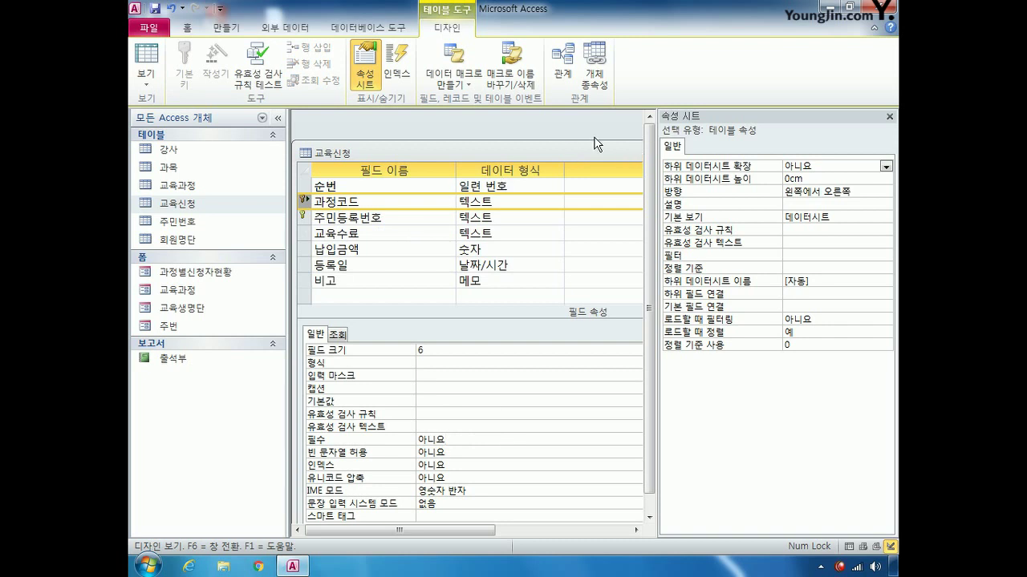
left_click(278, 121)
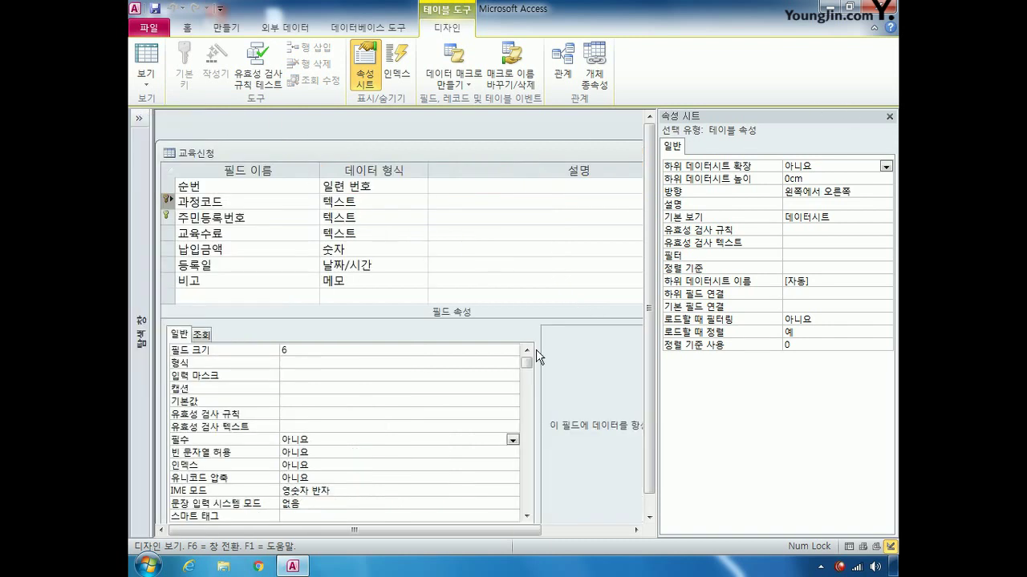
left_click(511, 439)
left_click(484, 453)
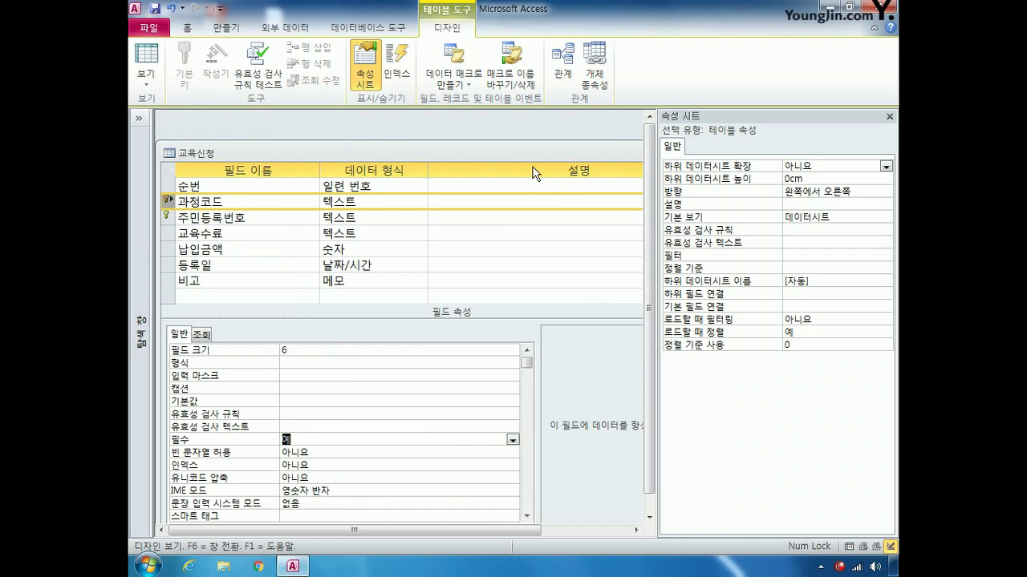
- Close the 교육신청 table, saving the design changes and accepting the data integrity test, and restore the object list
left_click(577, 153)
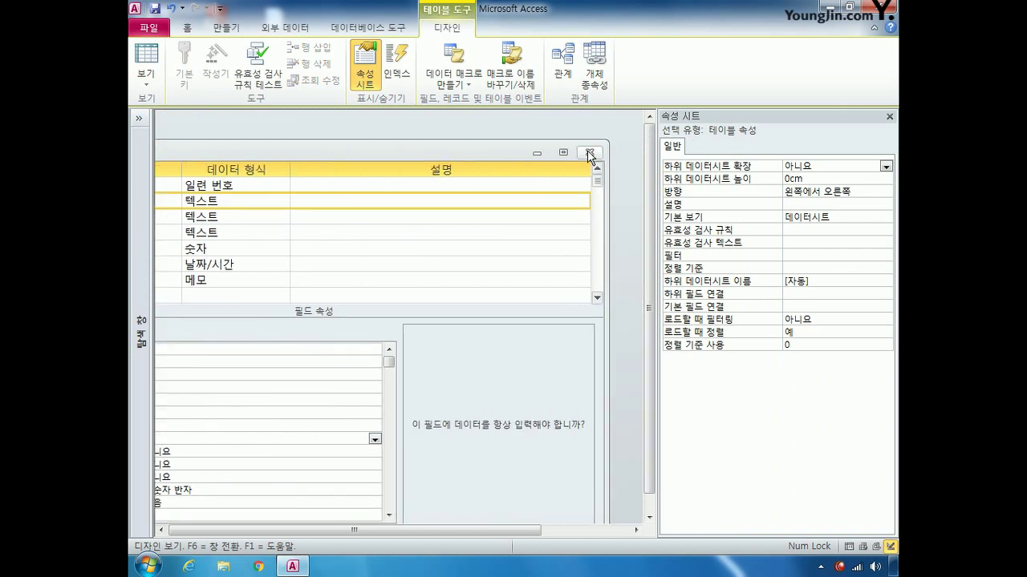
left_click(589, 152)
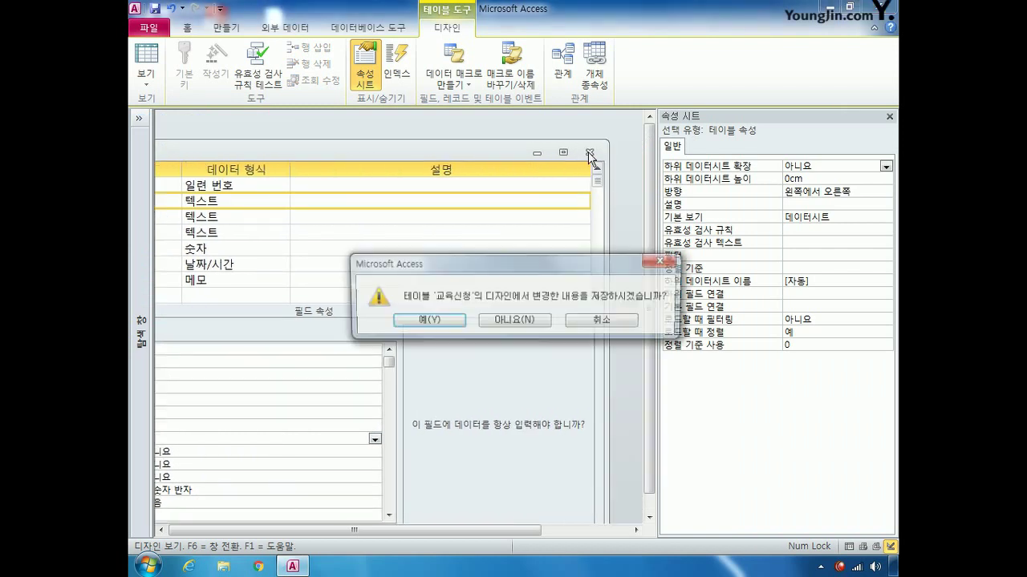
left_click(436, 321)
left_click(446, 318)
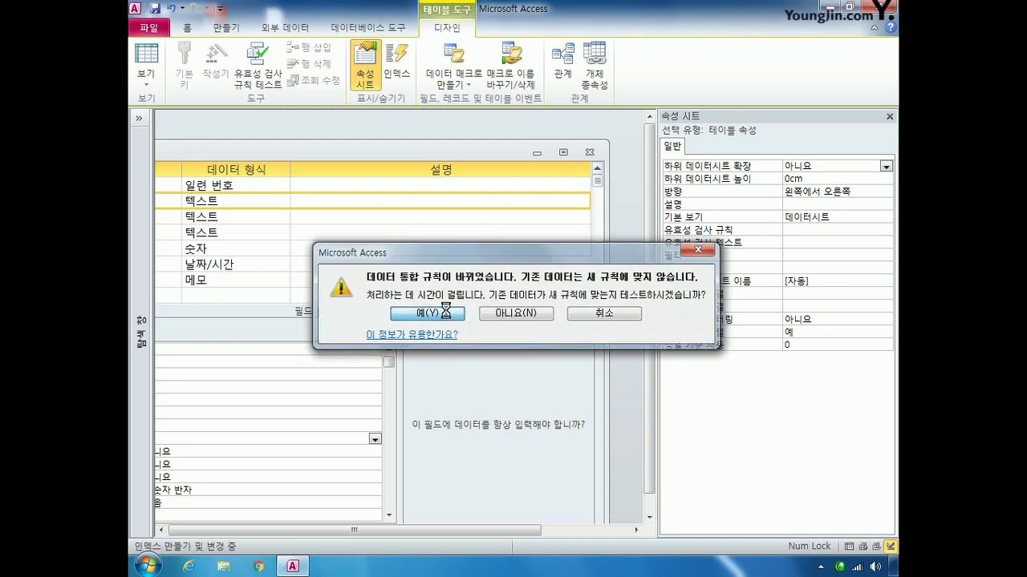
left_click(139, 118)
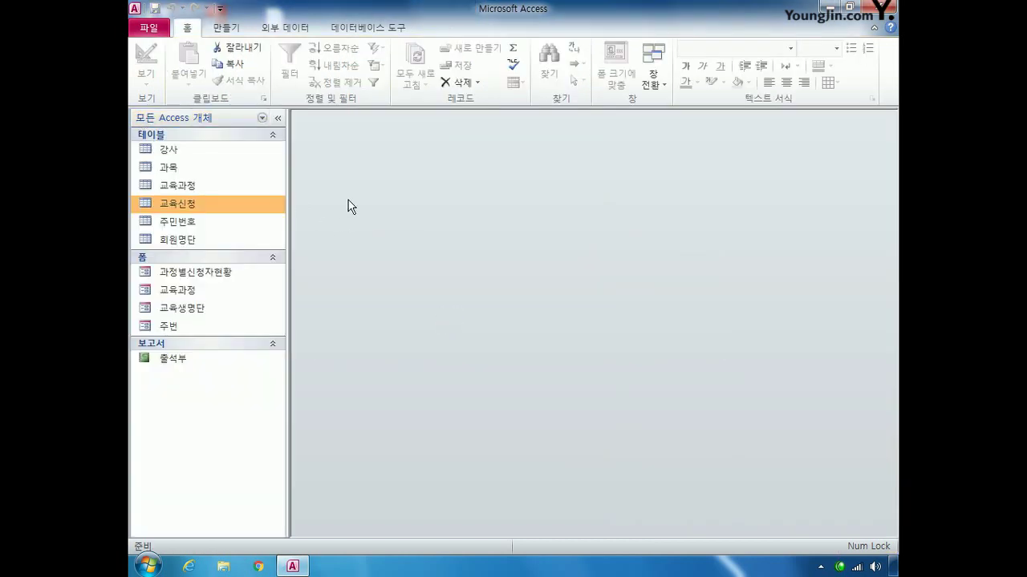
- Open the 교육과정 table in Design view and set the 과정코드 field's input mask to >AAAA
left_click(213, 191)
right_click(213, 191)
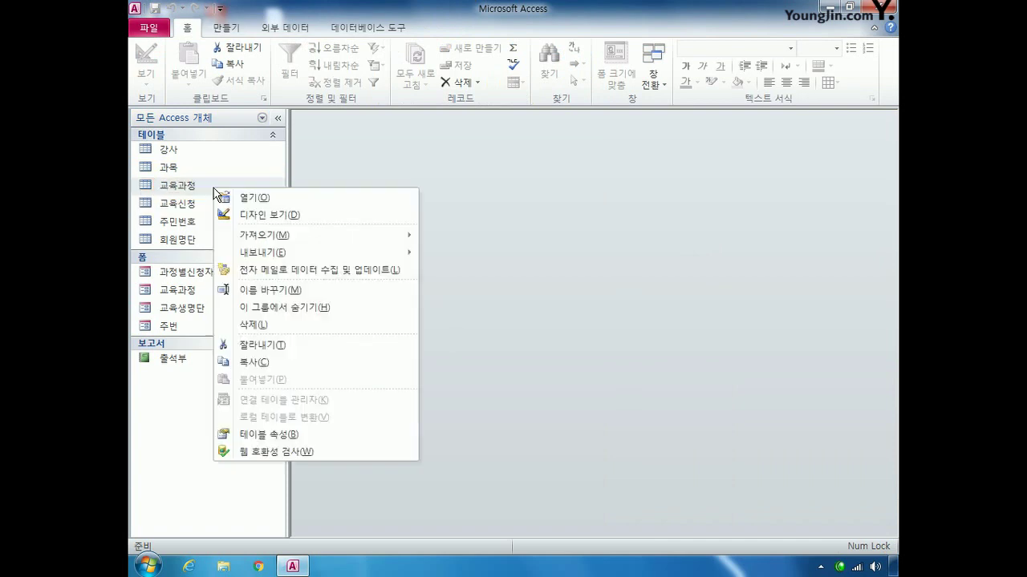
left_click(229, 212)
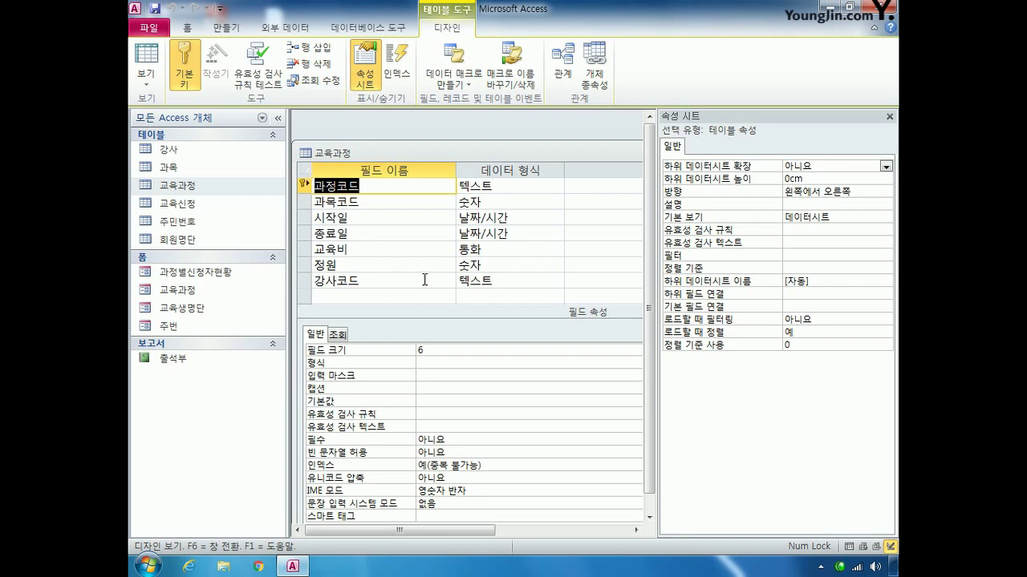
left_click(440, 379)
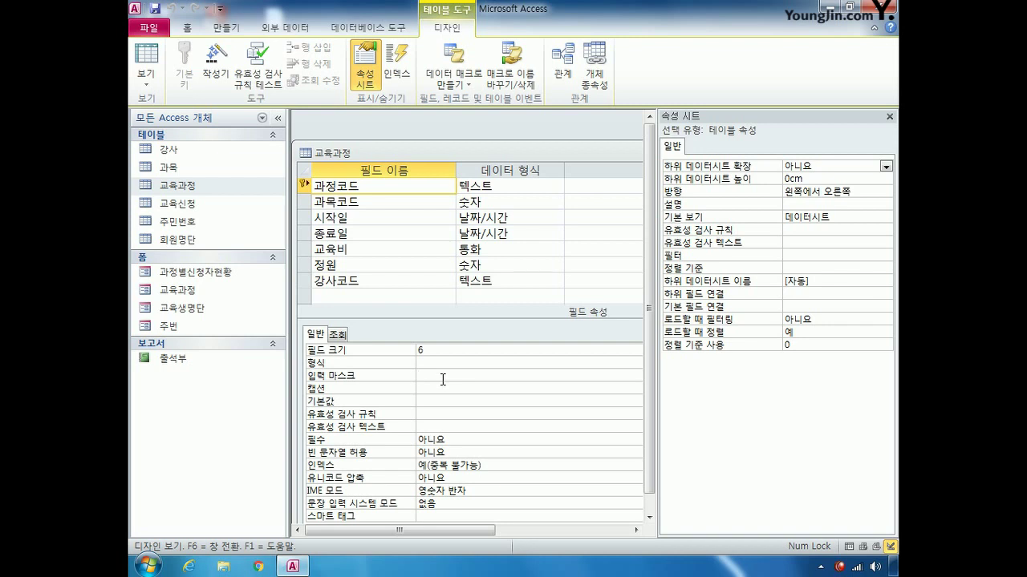
type(">")
type("AAAA")
- Set the 교육과정 table's own validation rule to [시작일]<=[종료일]
left_click(792, 234)
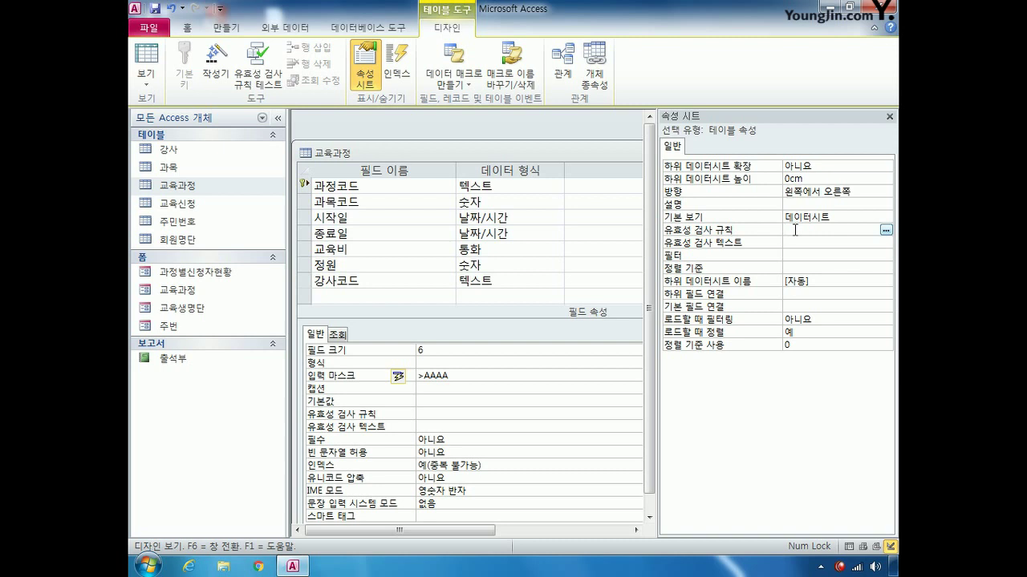
type("[")
type("ㅅ시작일]<=[종료일]")
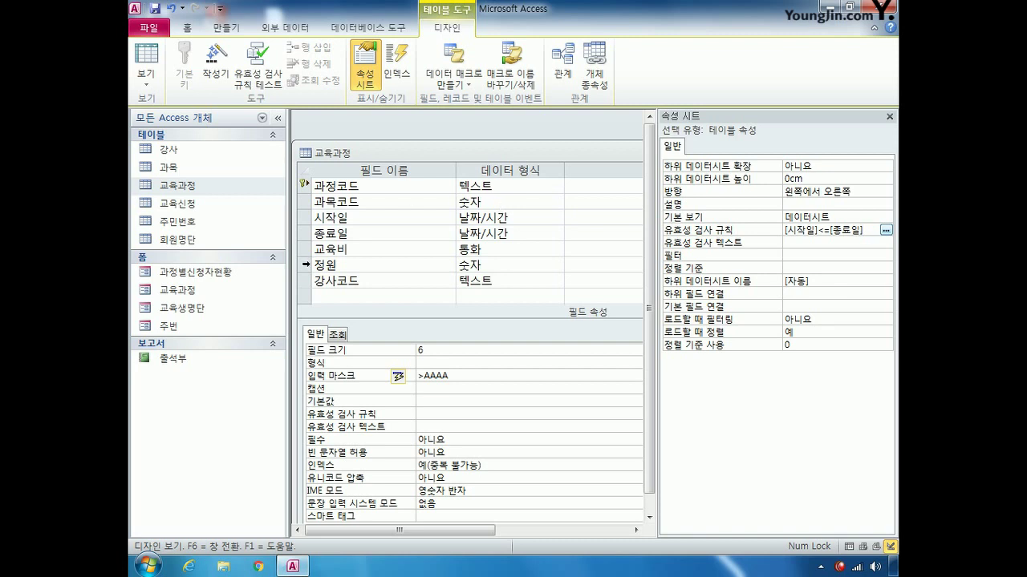
- Set the 정원 field's validation rule to Between 15 And 25
left_click(308, 267)
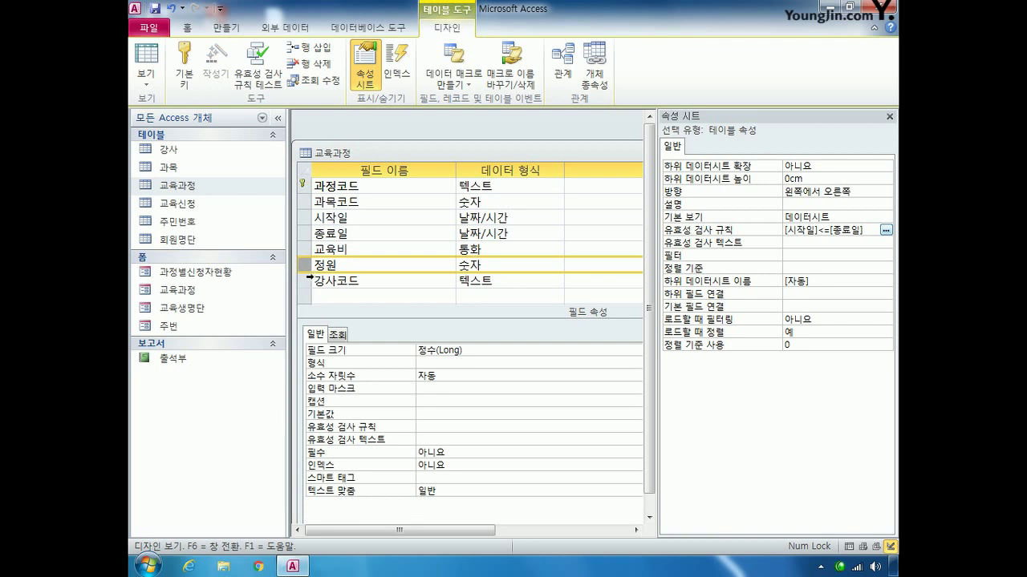
left_click(423, 426)
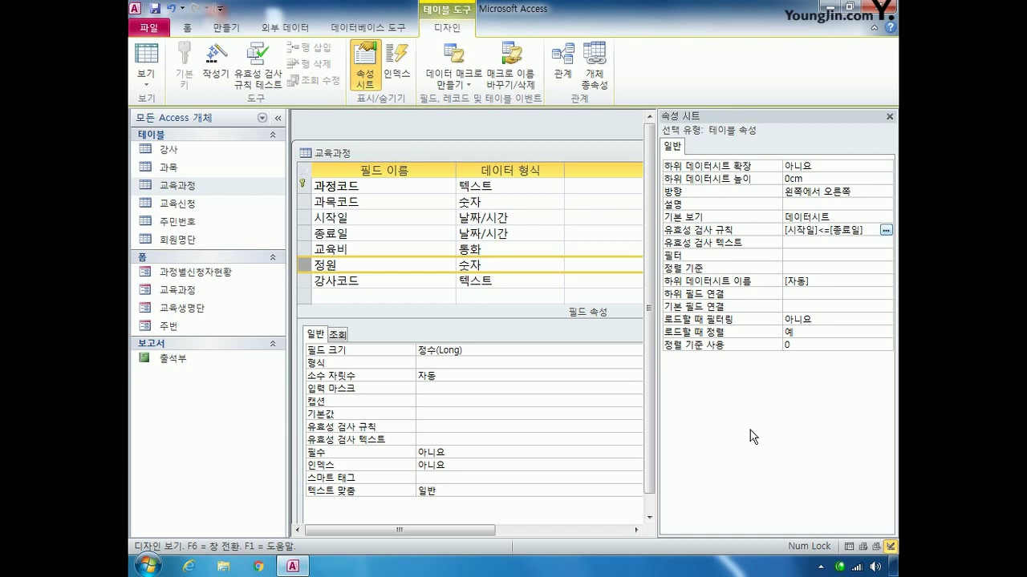
type("between 15 and 25")
key("Return")
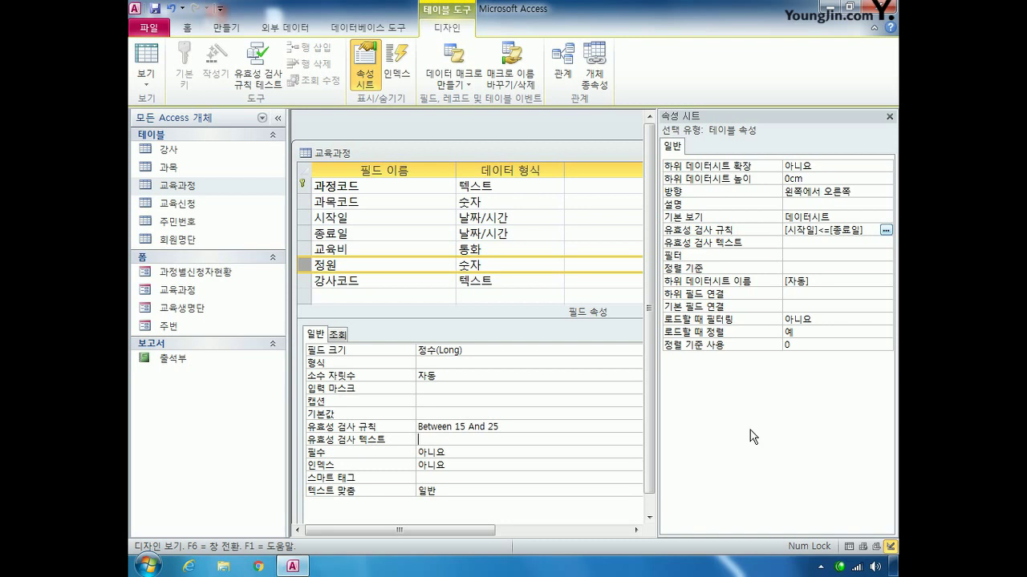
- Enter "15이상 25이하의 값만 입력가능" as the 정원 field's validation text
type("15dl")
type("이상 ")
type("25이하의 값만")
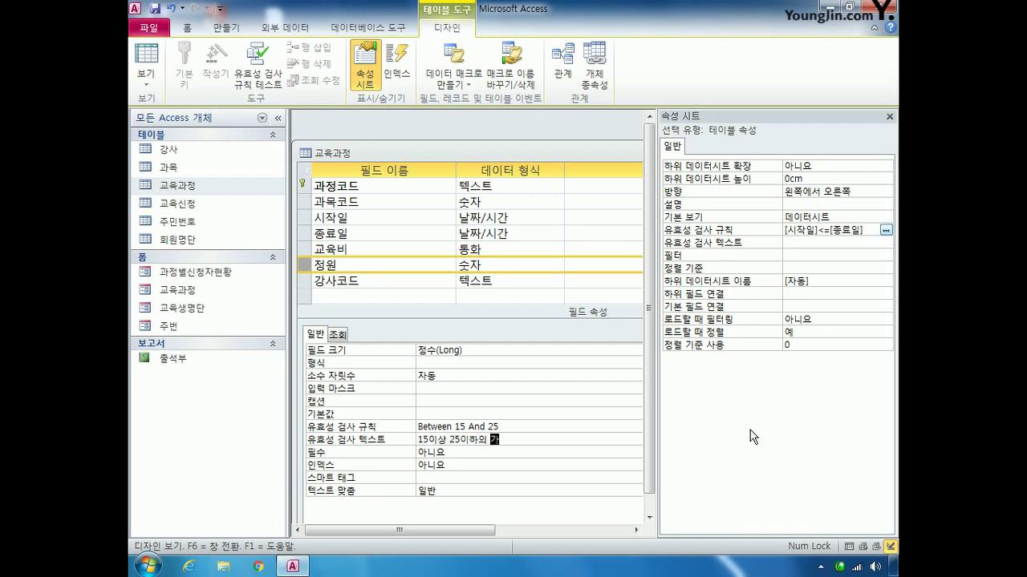
type(" 입력가능")
- Close the 교육과정 table, saving the design changes and accepting the data integrity test
left_click_drag(555, 158, 324, 160)
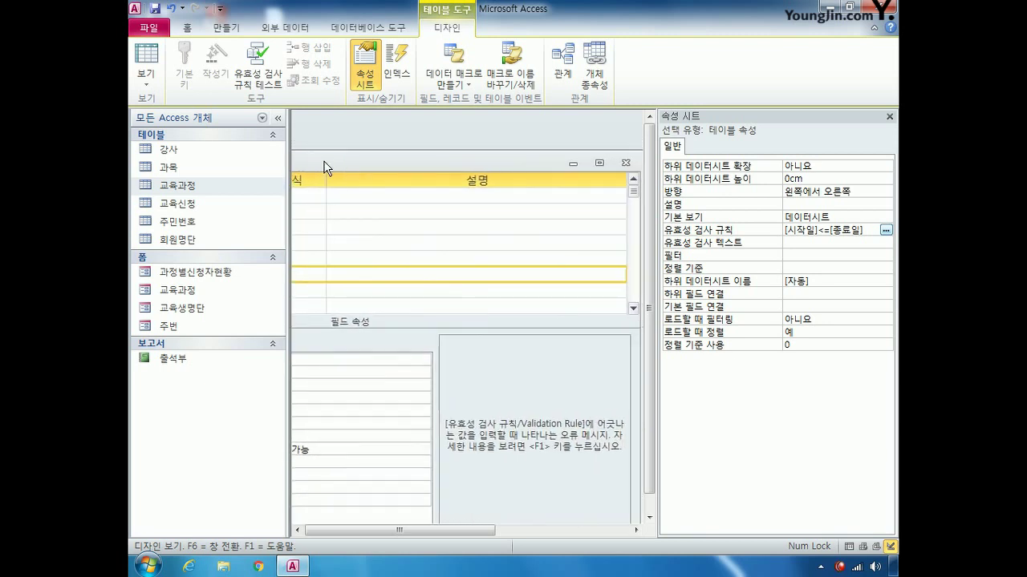
left_click(624, 163)
left_click(429, 319)
left_click(421, 313)
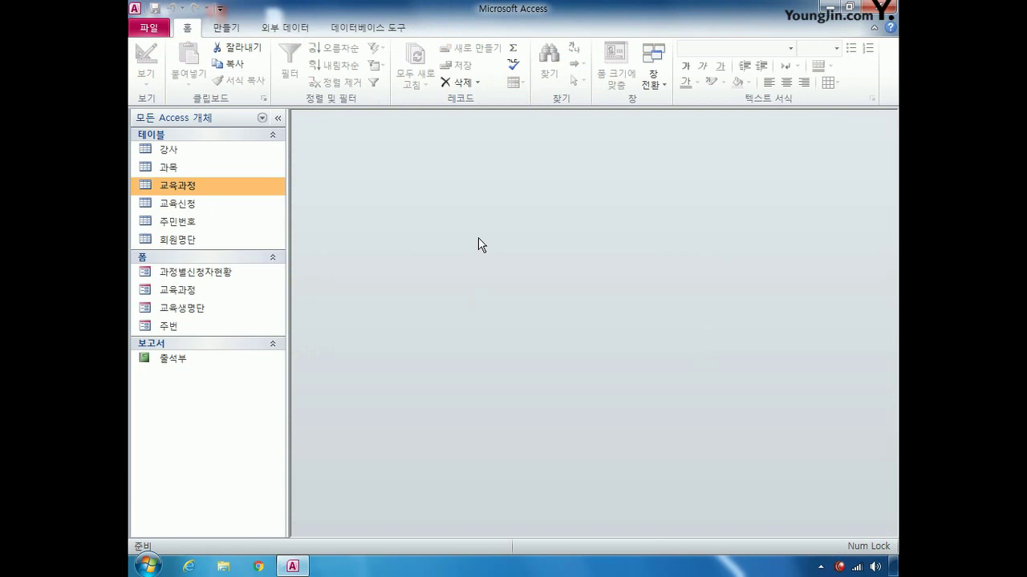
left_click(294, 28)
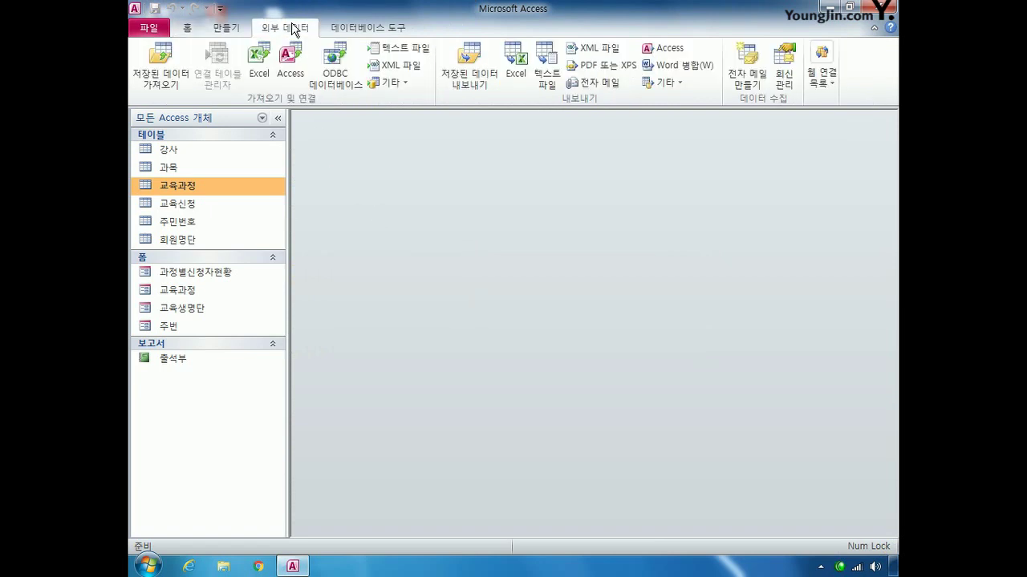
left_click(258, 64)
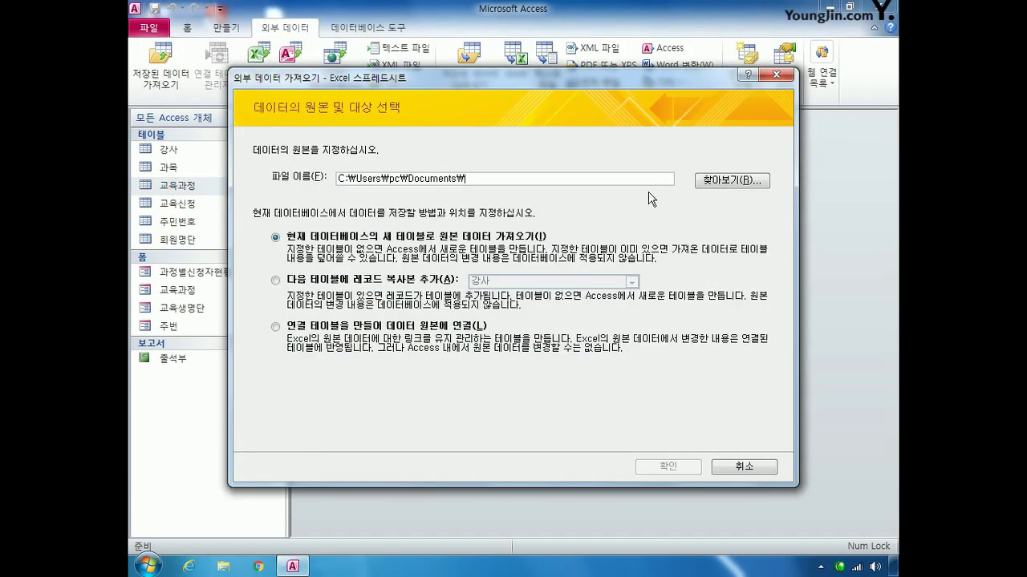
left_click(722, 181)
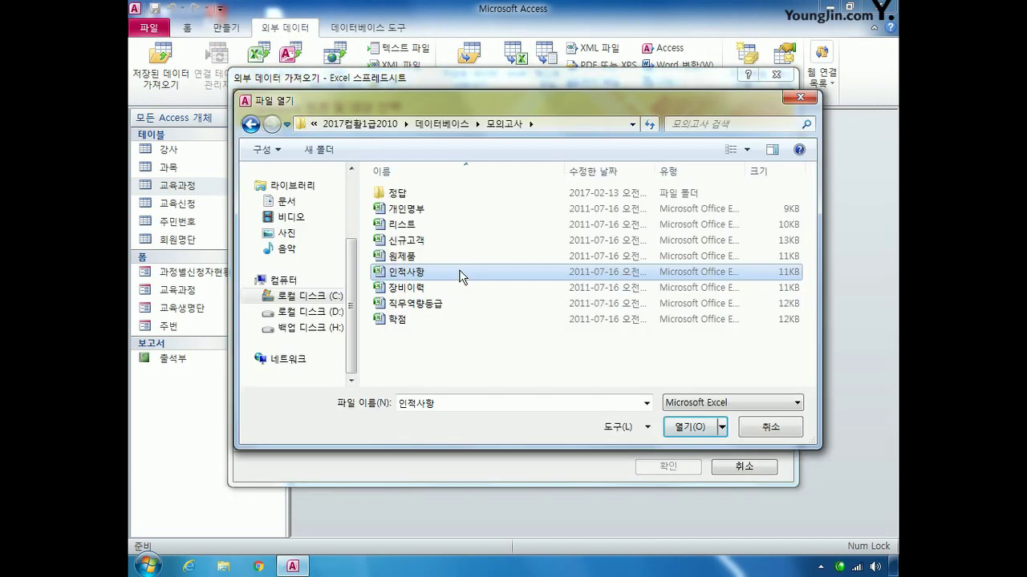
left_click(691, 427)
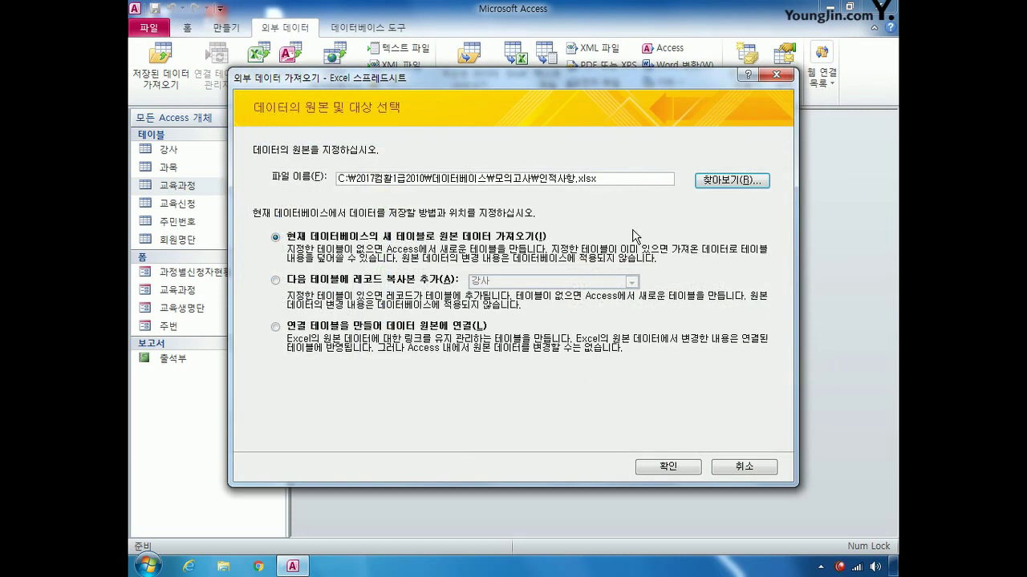
left_click(359, 282)
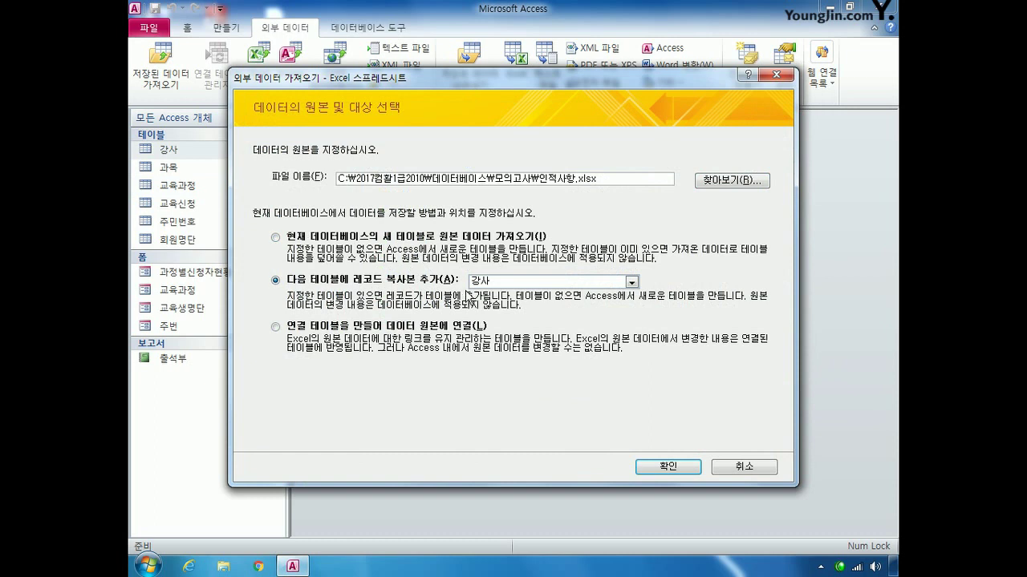
left_click(672, 468)
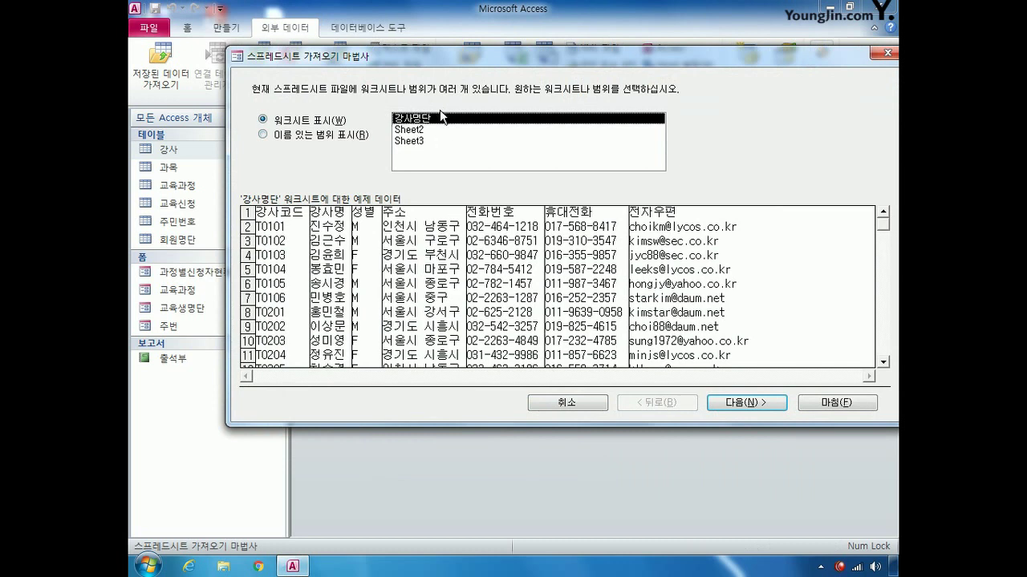
left_click_drag(498, 62, 462, 61)
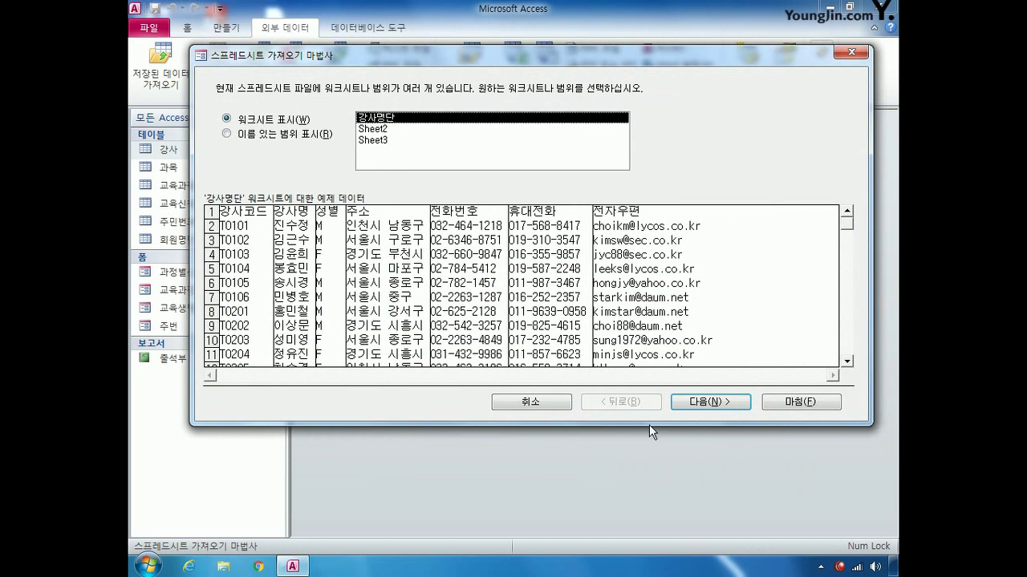
left_click(742, 402)
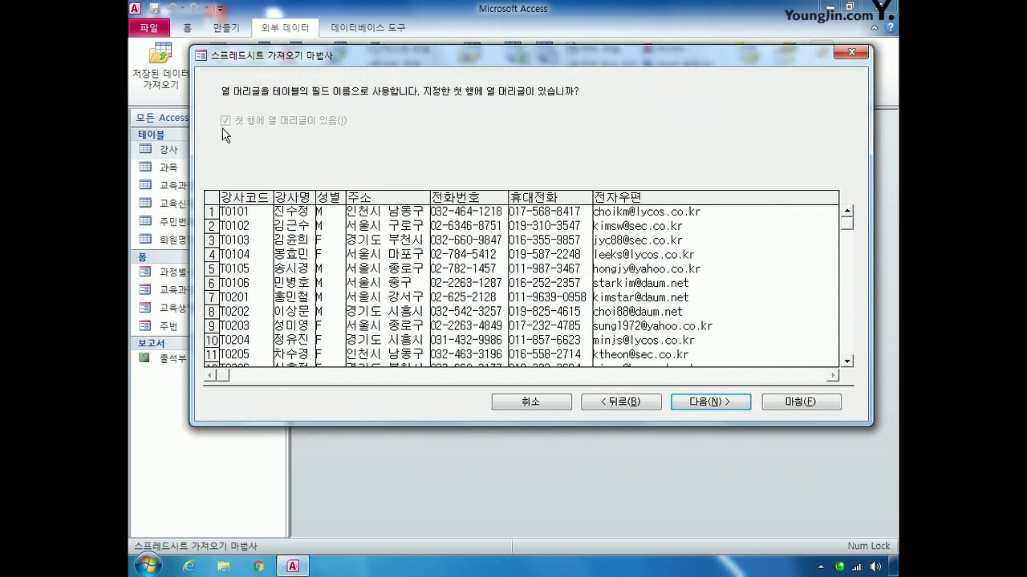
left_click(730, 401)
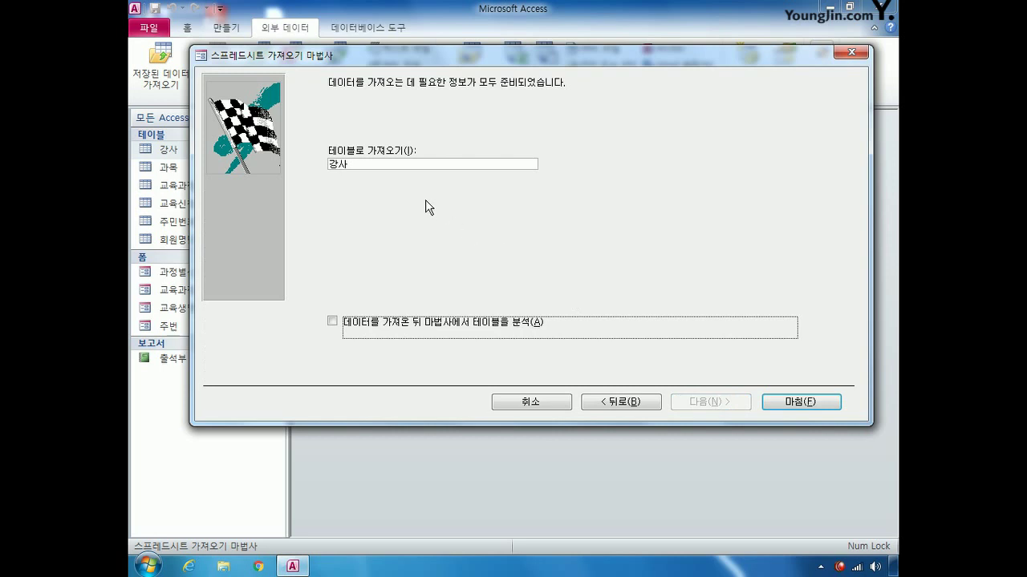
left_click(529, 402)
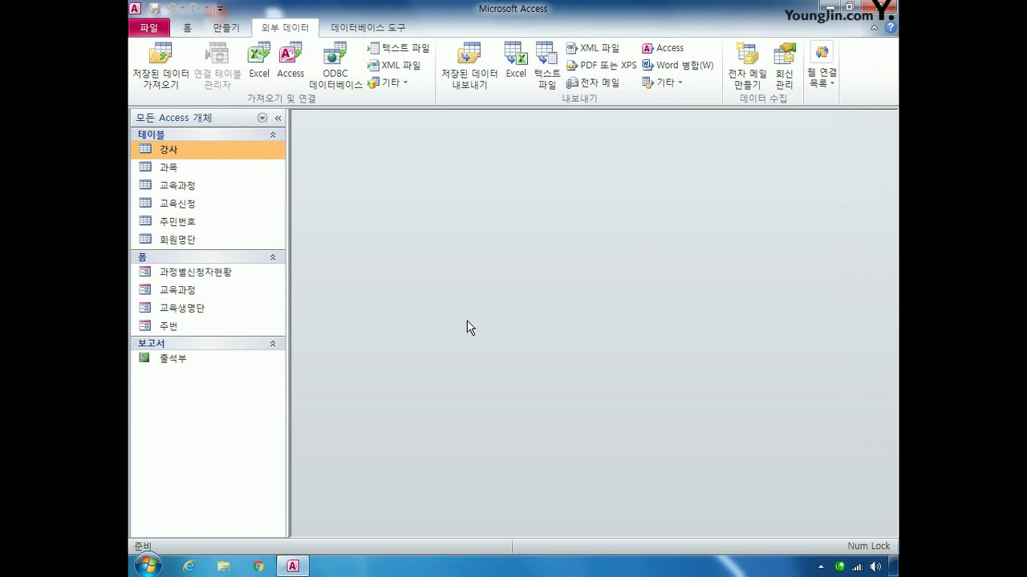
- Start an Excel import of 인적사항.xlsx from the 모의고사 folder as a new table in the current database
left_click(269, 80)
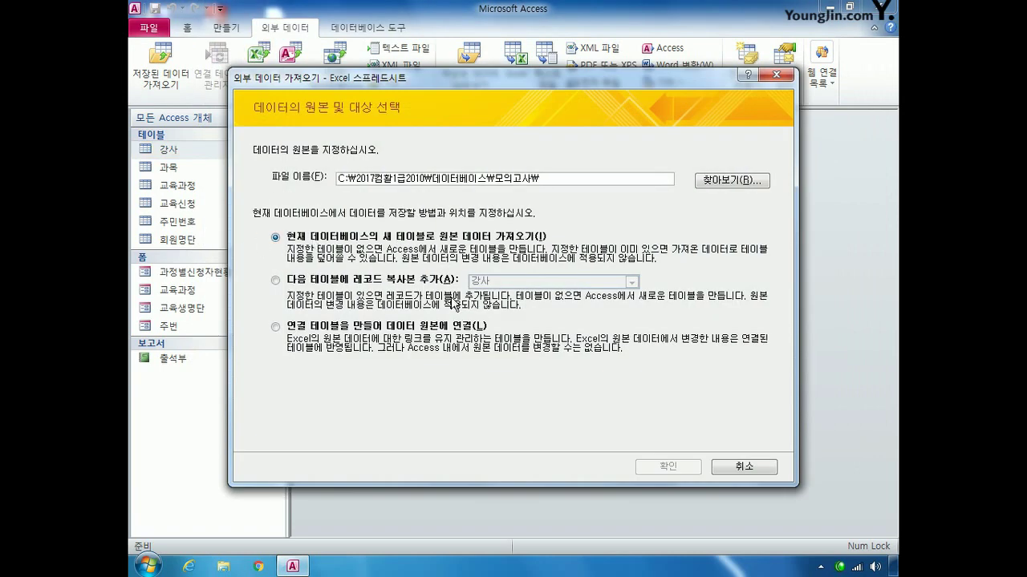
left_click(722, 183)
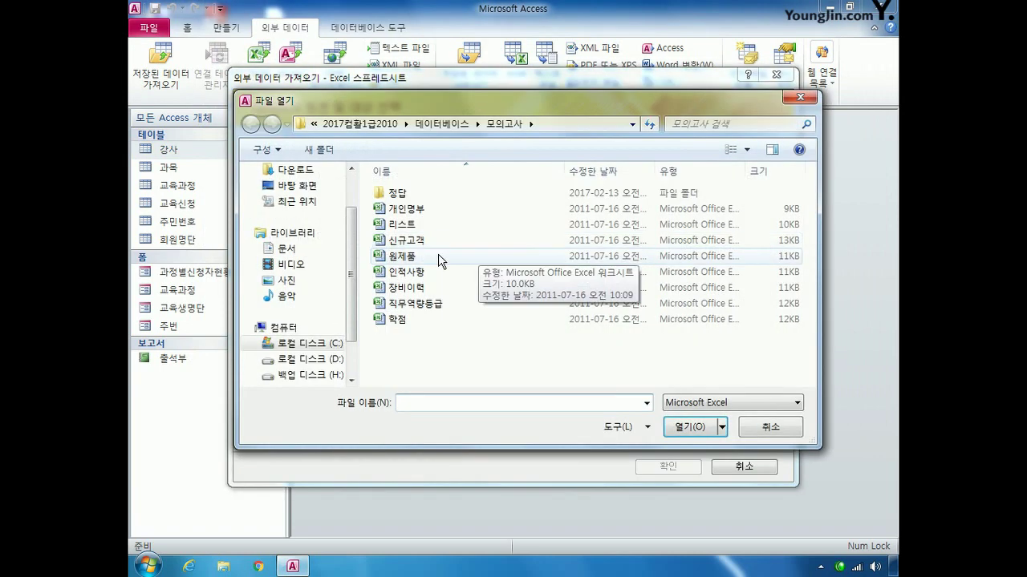
left_click(409, 274)
double_click(409, 274)
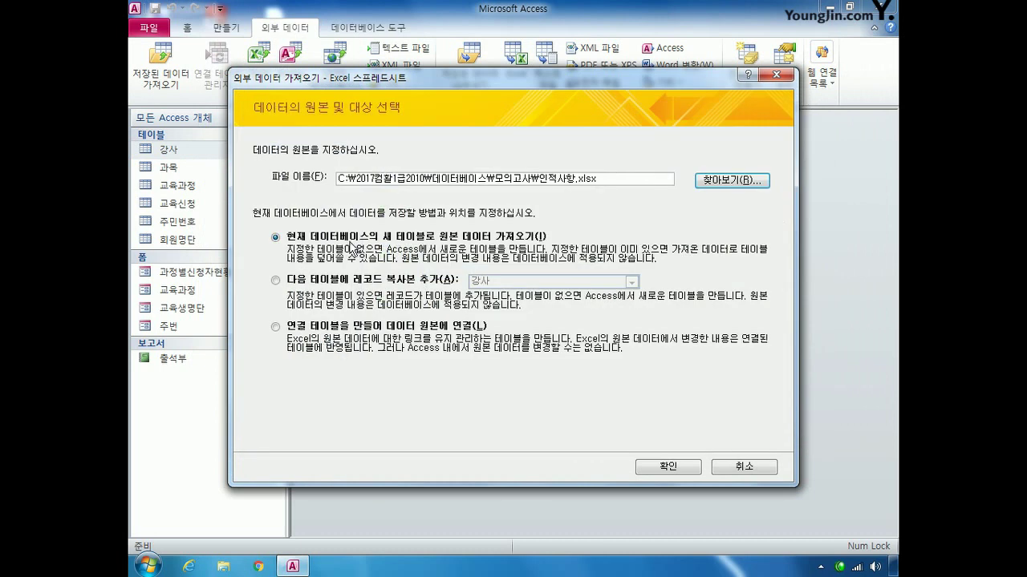
left_click(679, 468)
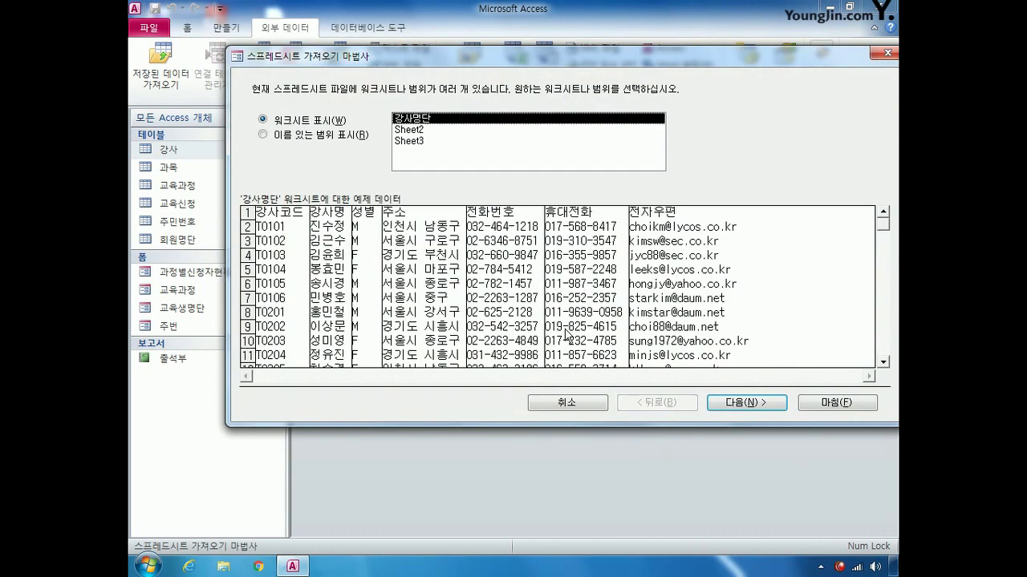
- Choose the 강사명단 worksheet as the source and use its first row as column headings
left_click(745, 403)
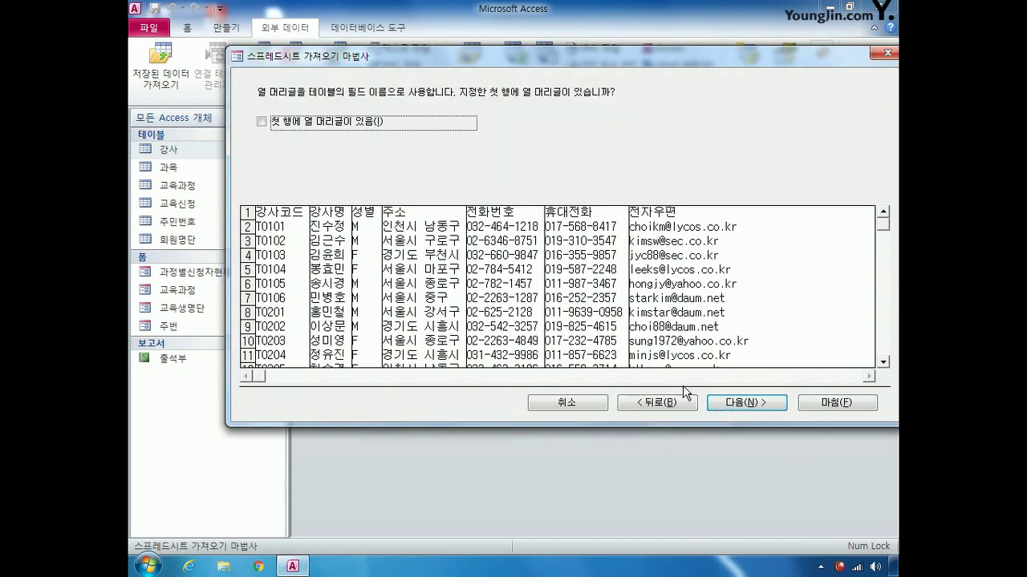
left_click(340, 126)
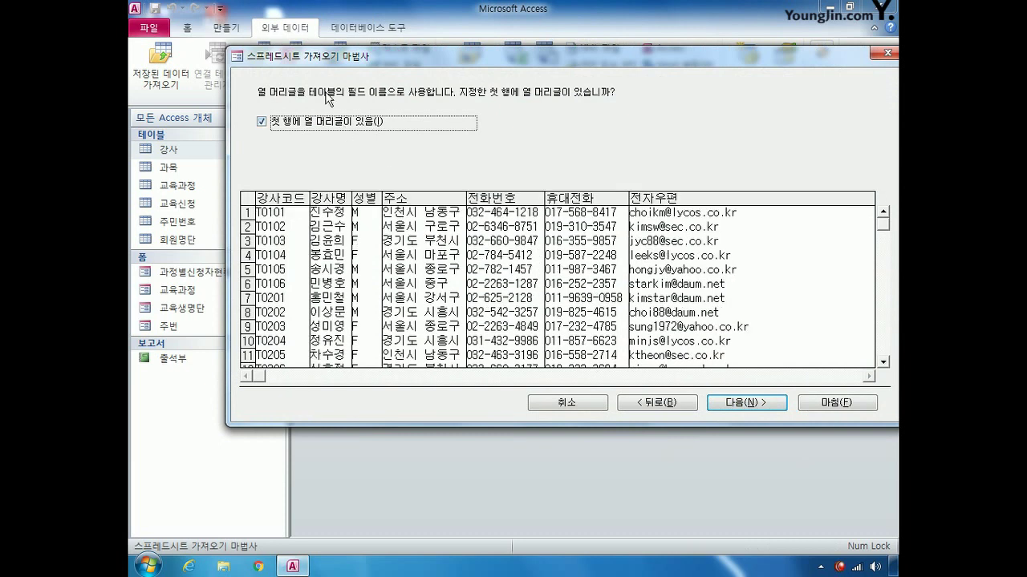
left_click_drag(616, 59, 561, 63)
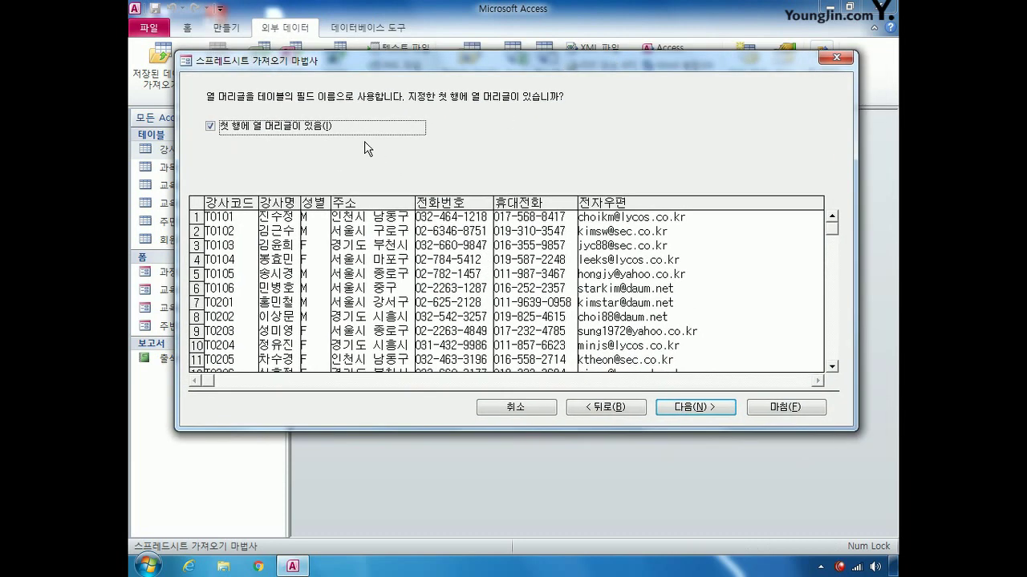
- Keep the default field options and set the imported table to have no primary key (기본 키 없음)
left_click(720, 409)
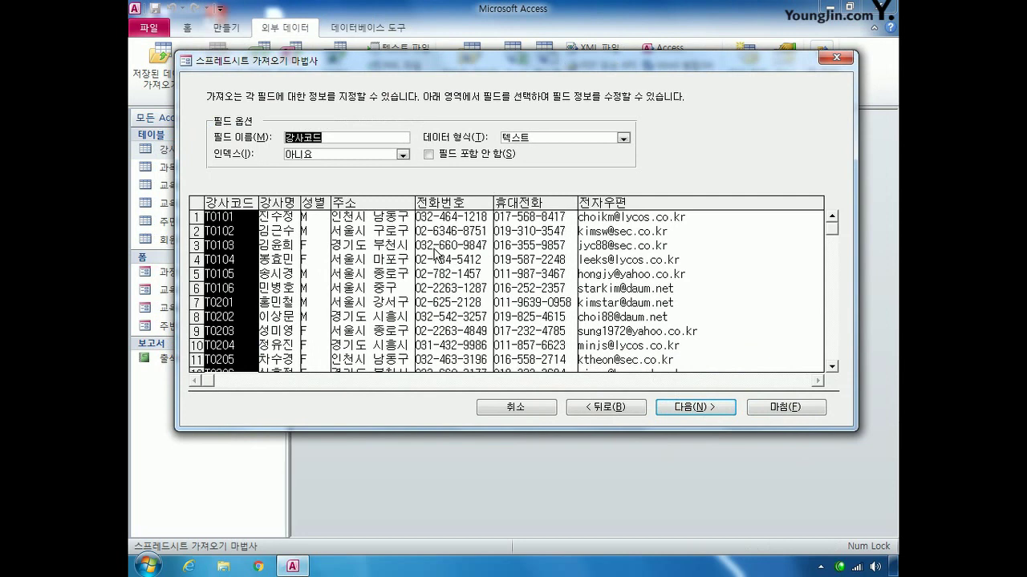
left_click(681, 407)
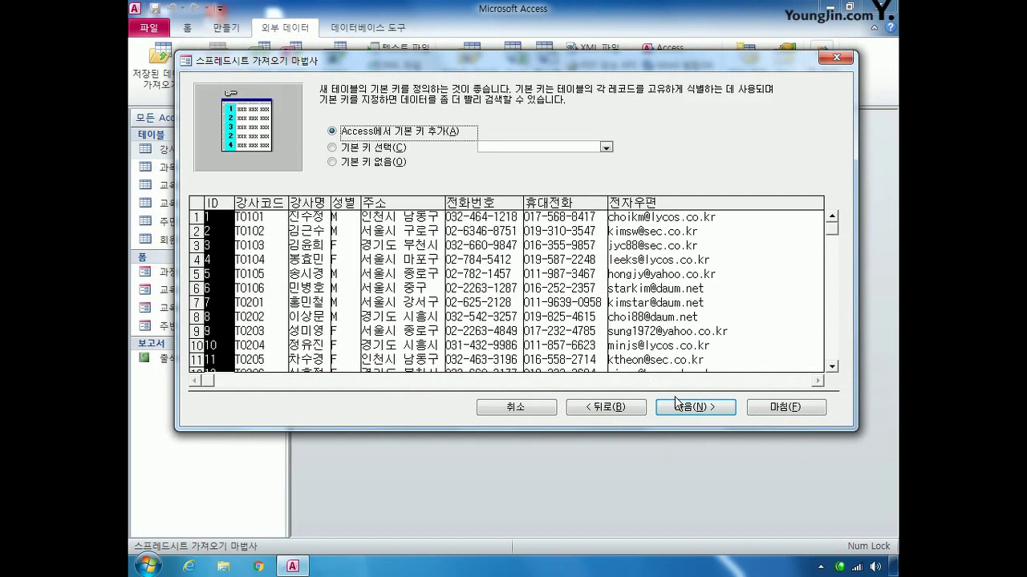
left_click(350, 167)
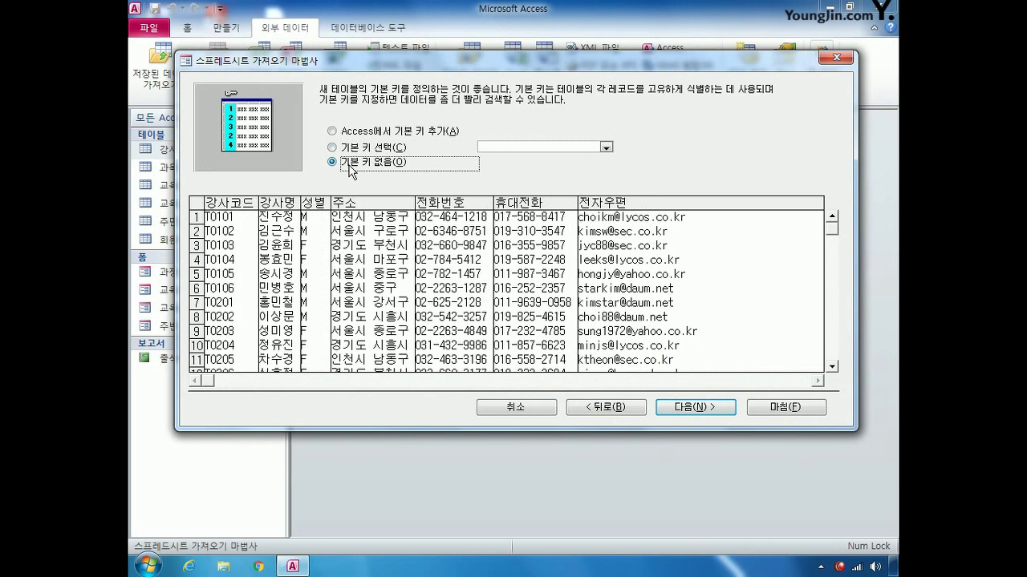